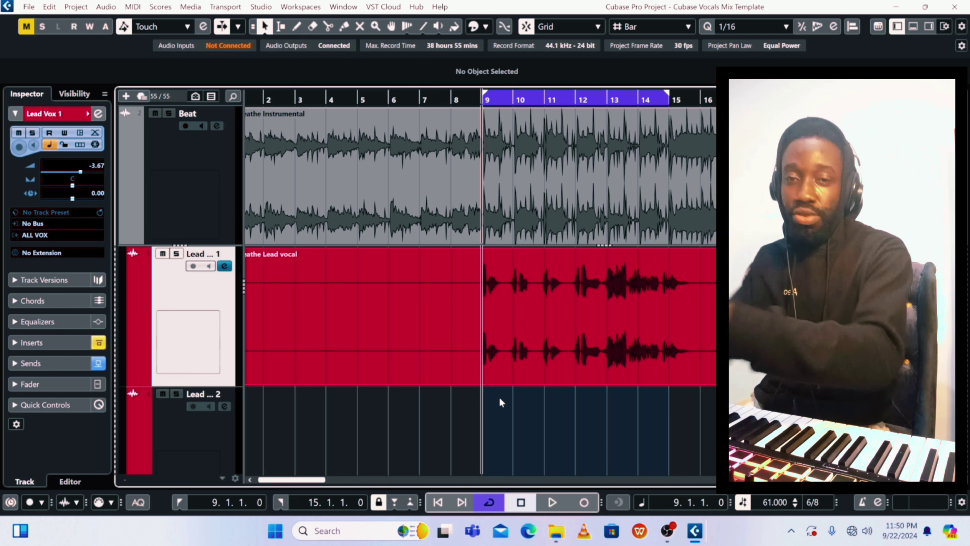
Play through the looped vocal section starting at bar 9, stop playback and place the playhead at bar 10
key(space)
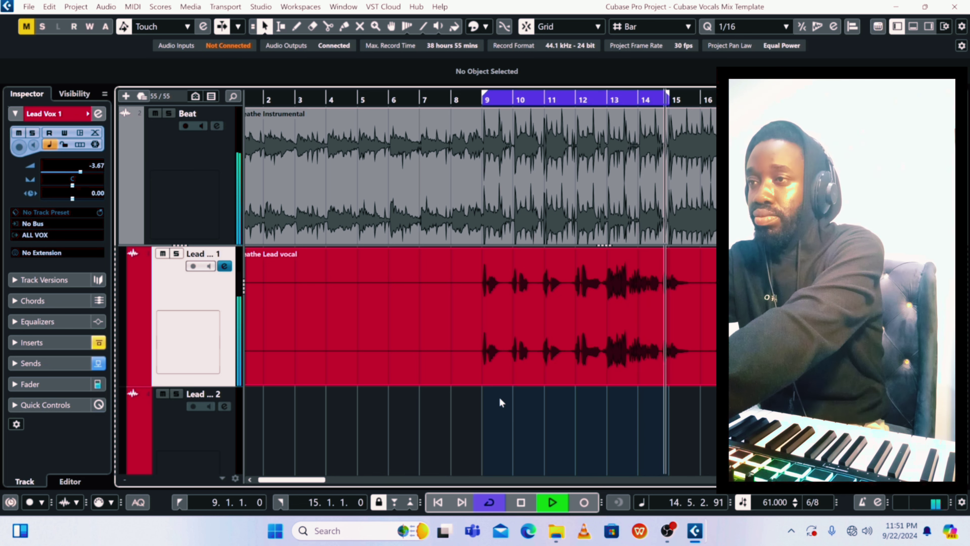
key(space)
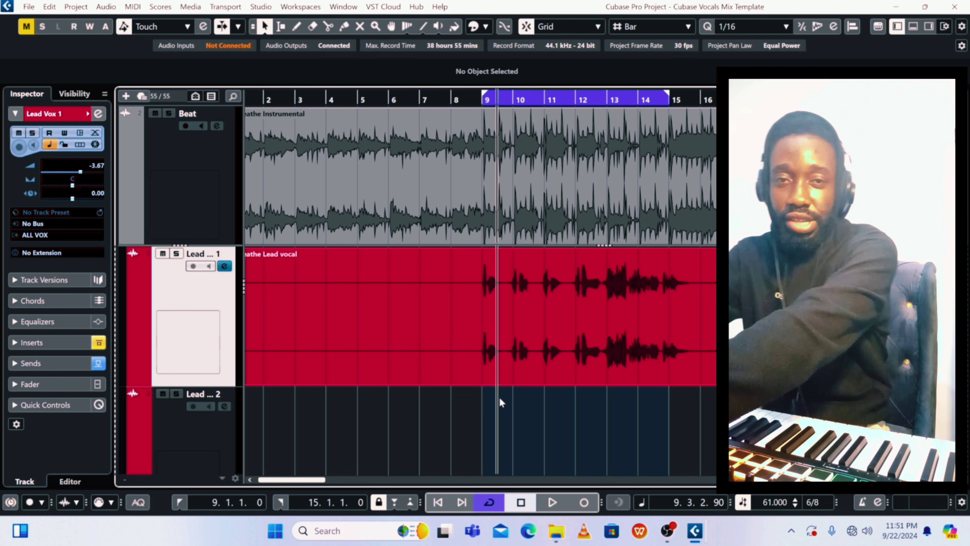
key(space)
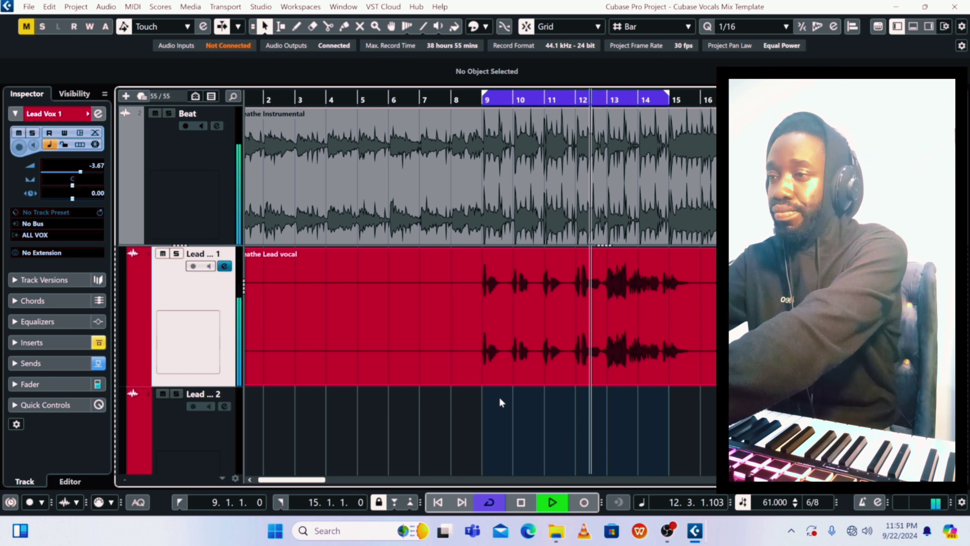
key(space)
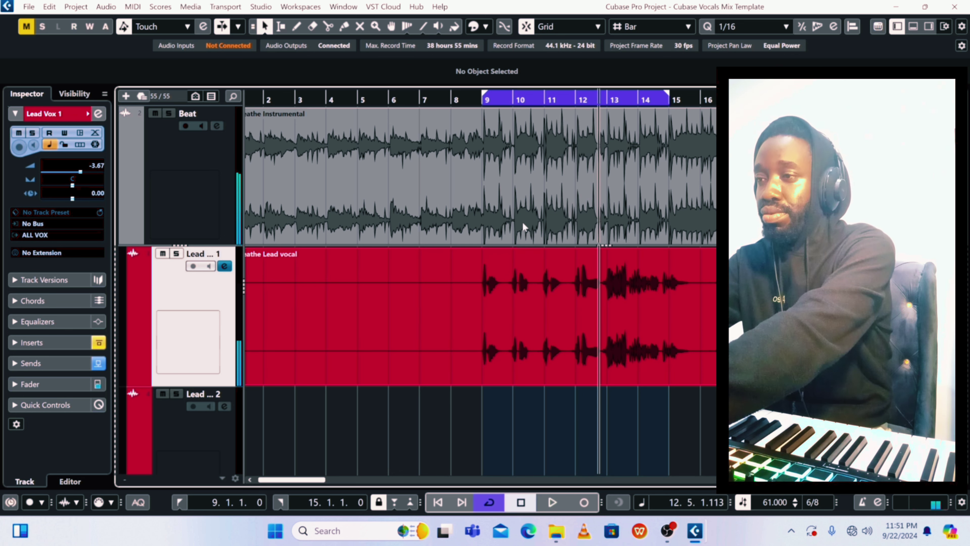
click(514, 100)
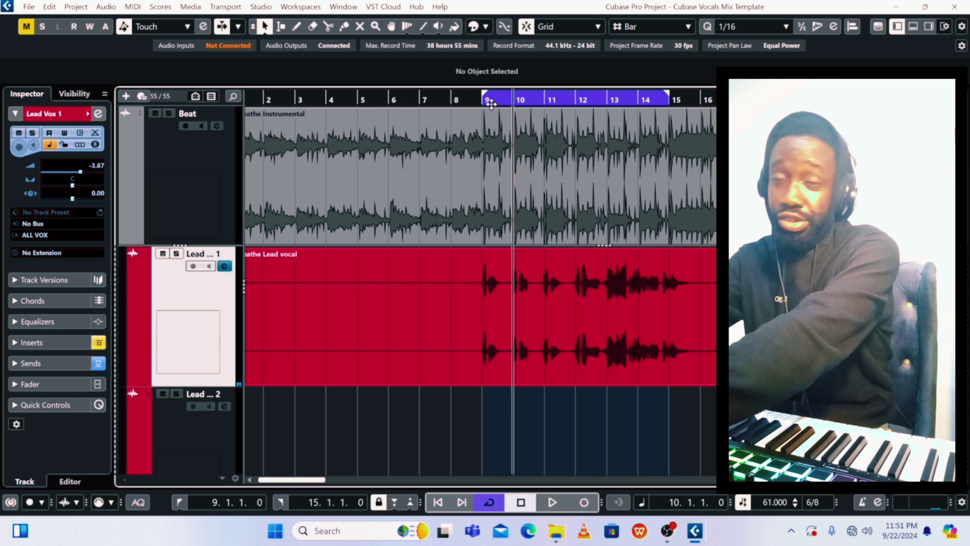
Open the DeEsser insert in the Lead Vox 1 channel settings, take it out of bypass and start playback
click(98, 114)
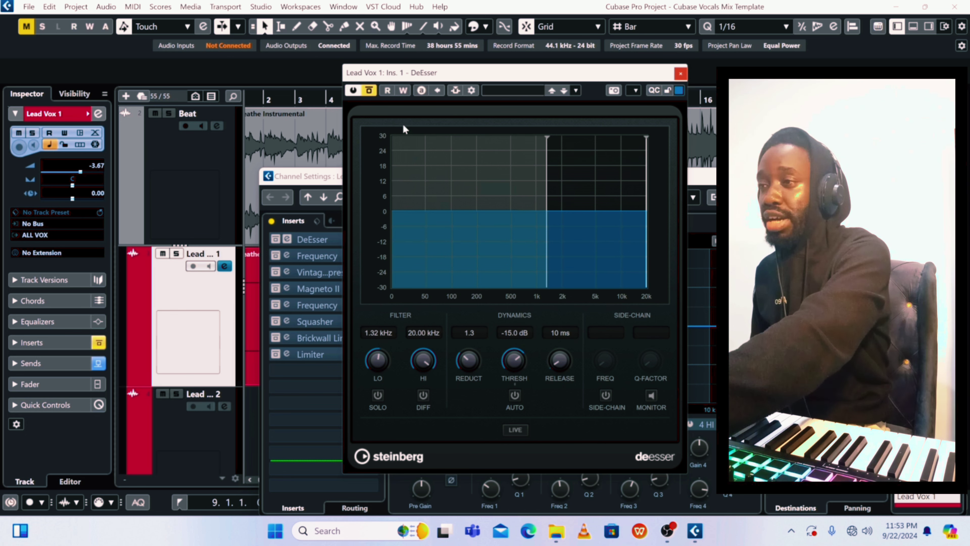
click(370, 92)
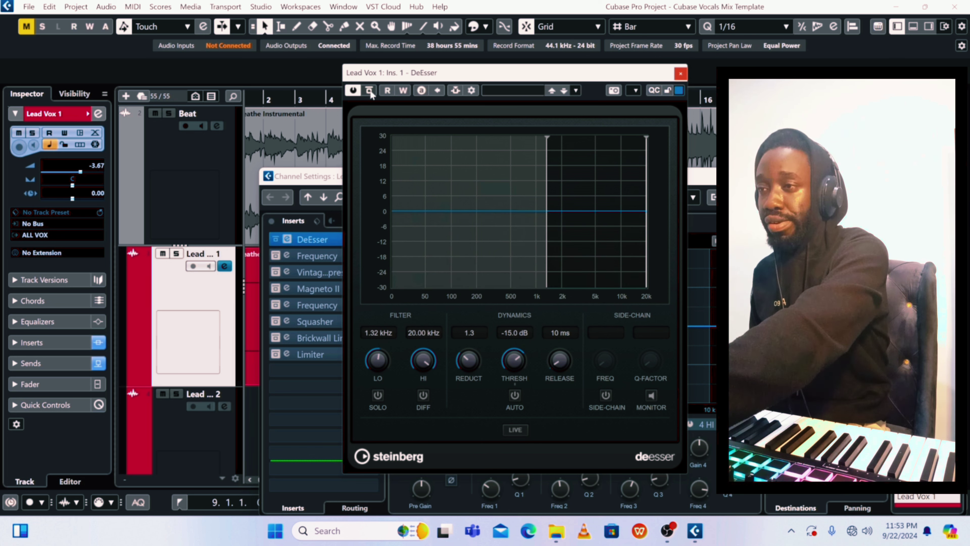
key(space)
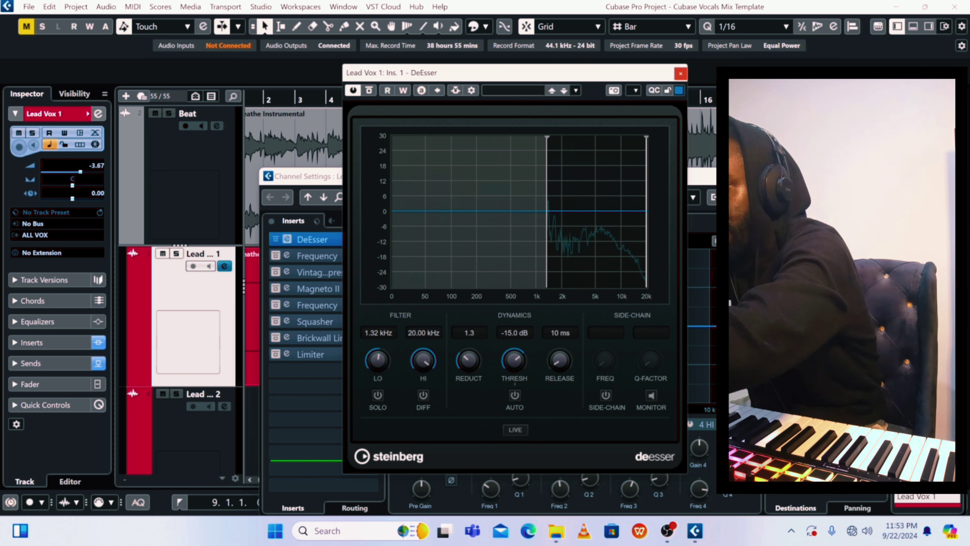
Set the DeEsser filter range to 3.50 kHz low and 12.96 kHz high while auditioning the lead vocal
drag(378, 360, 377, 352)
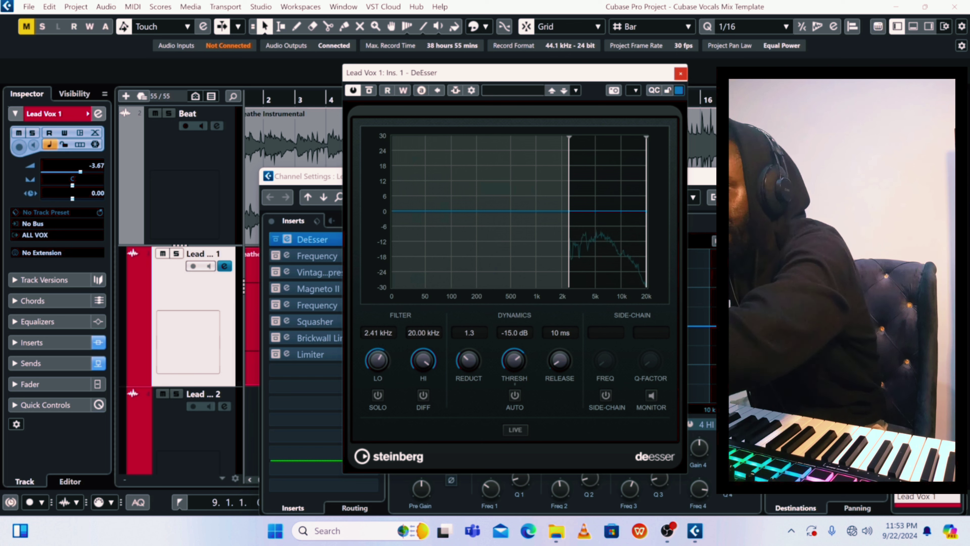
drag(378, 360, 377, 353)
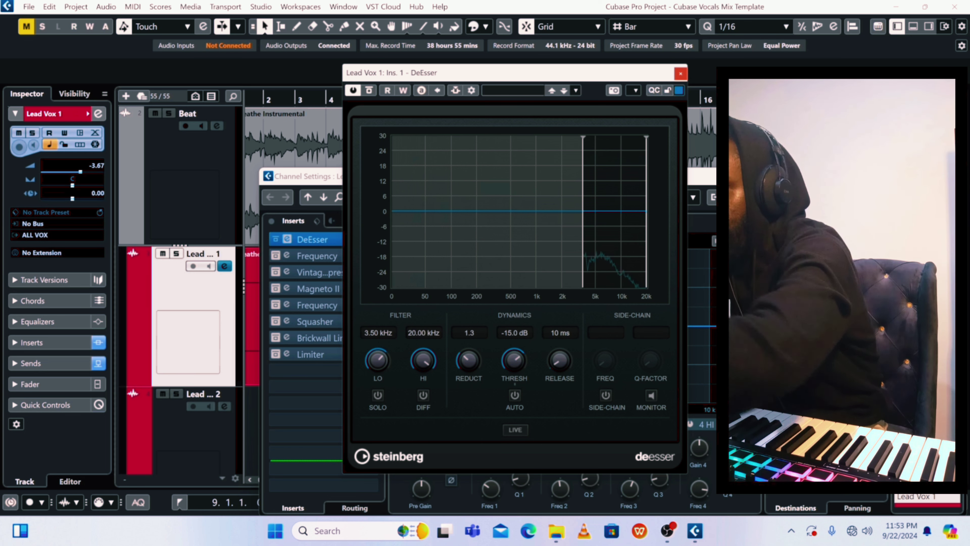
drag(423, 361, 423, 376)
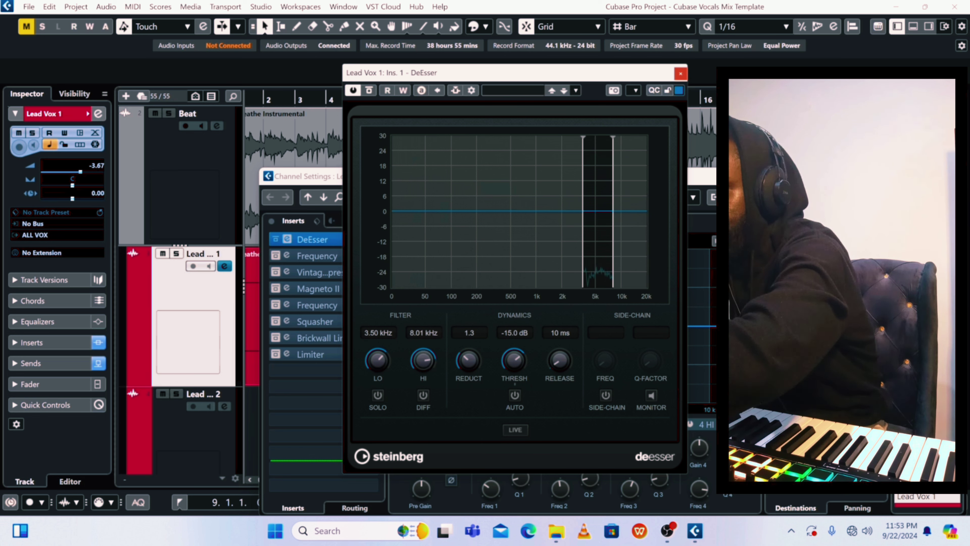
drag(423, 376, 424, 368)
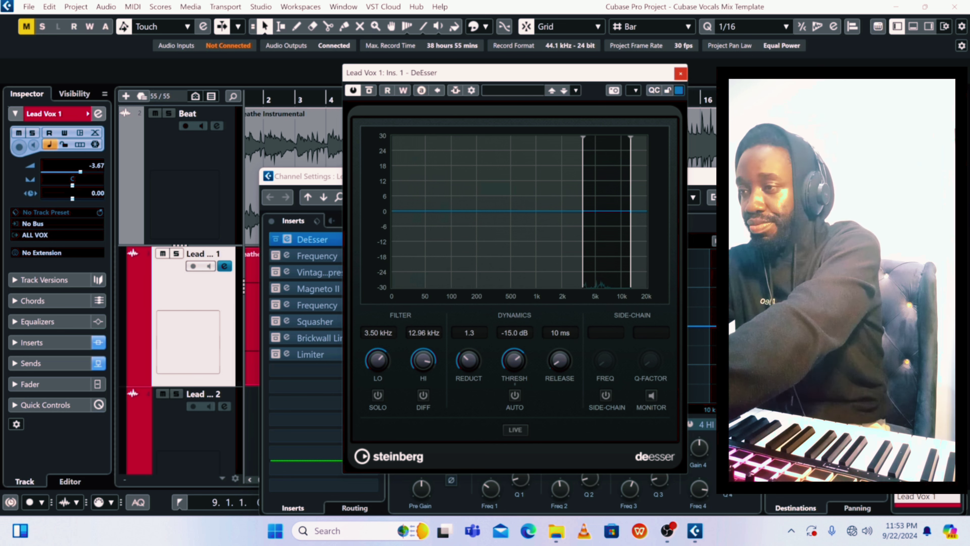
key(space)
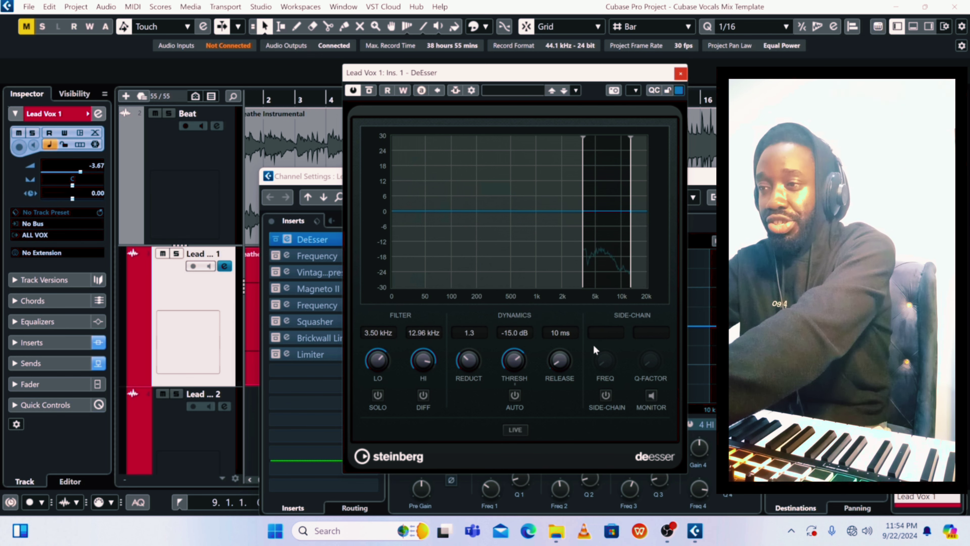
Enable the DeEsser side-chain and its monitor at 3.51 kHz with a Q-factor of 10.0, and audition it with the Beat track muted
click(605, 394)
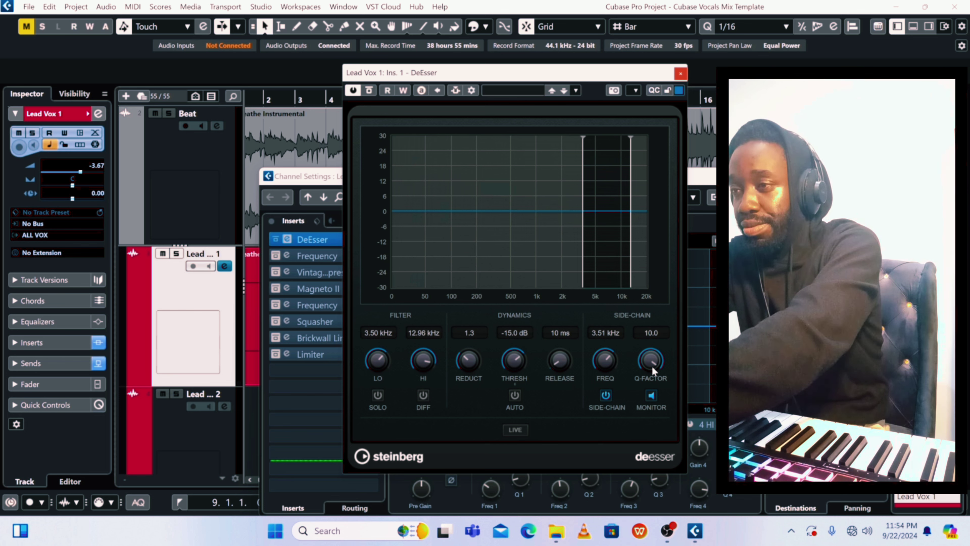
key(space)
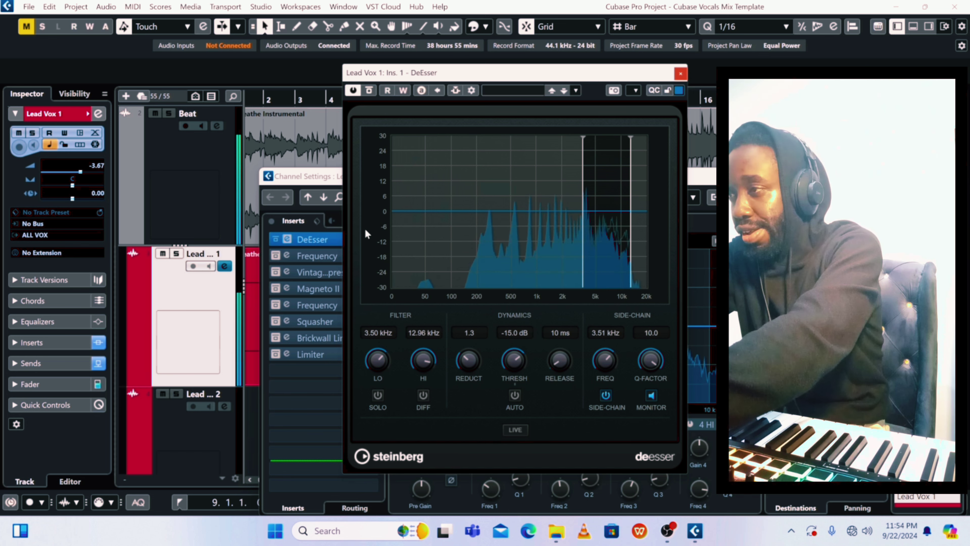
click(154, 114)
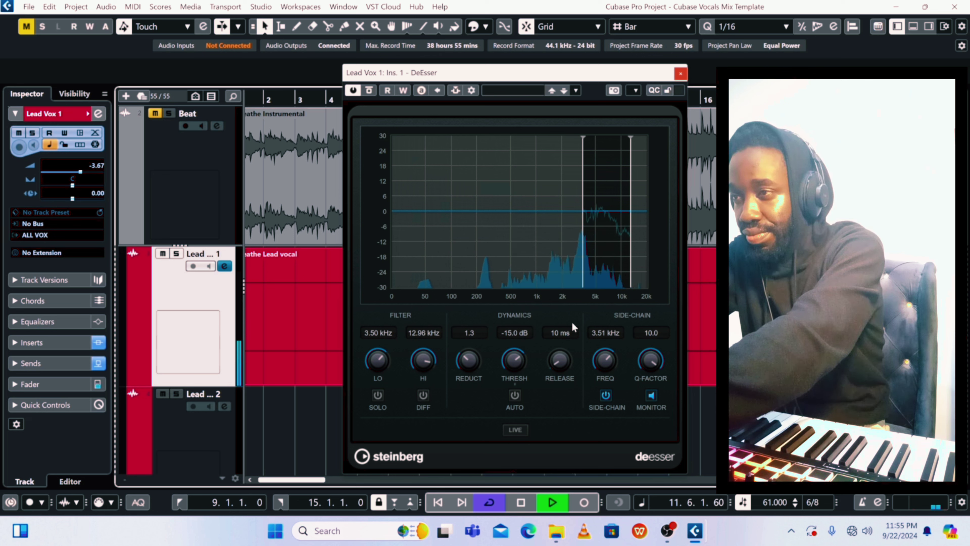
key(space)
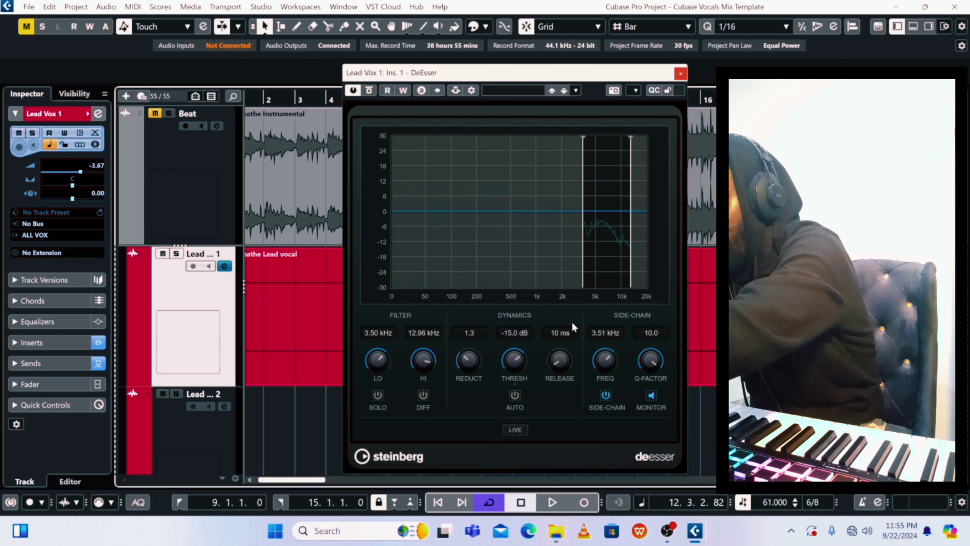
Set the DeEsser filter's low limit to 2.09 kHz and high limit to 9.38 kHz, auditioning the vocal after each change
drag(378, 359, 378, 373)
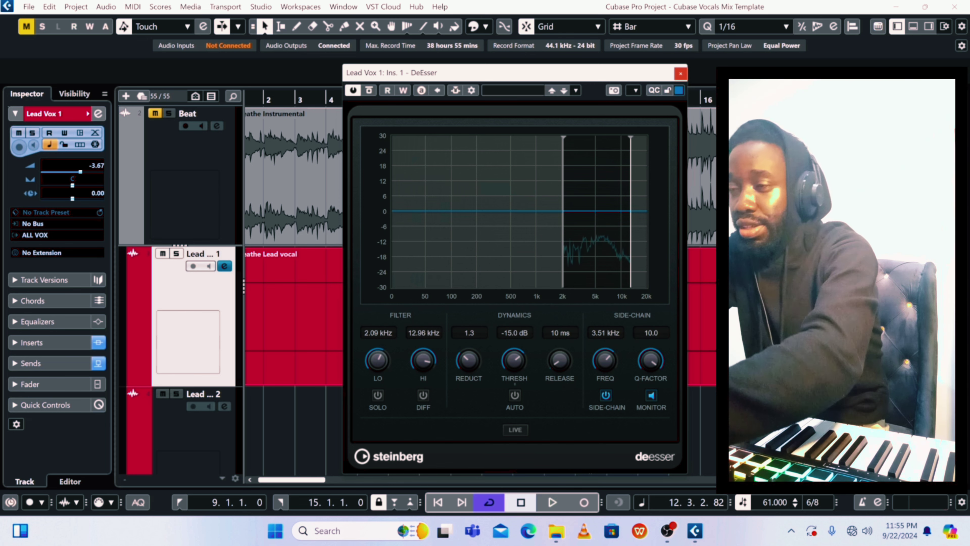
key(space)
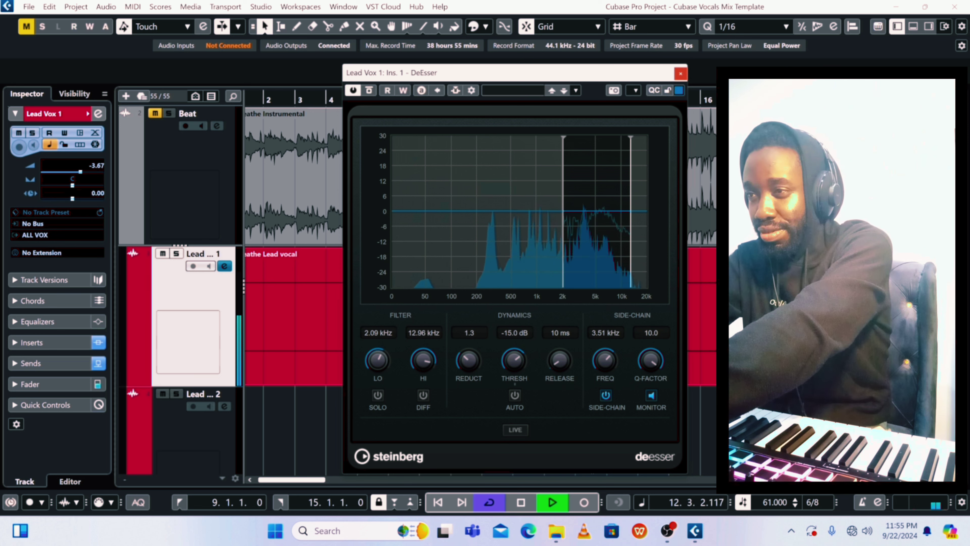
key(space)
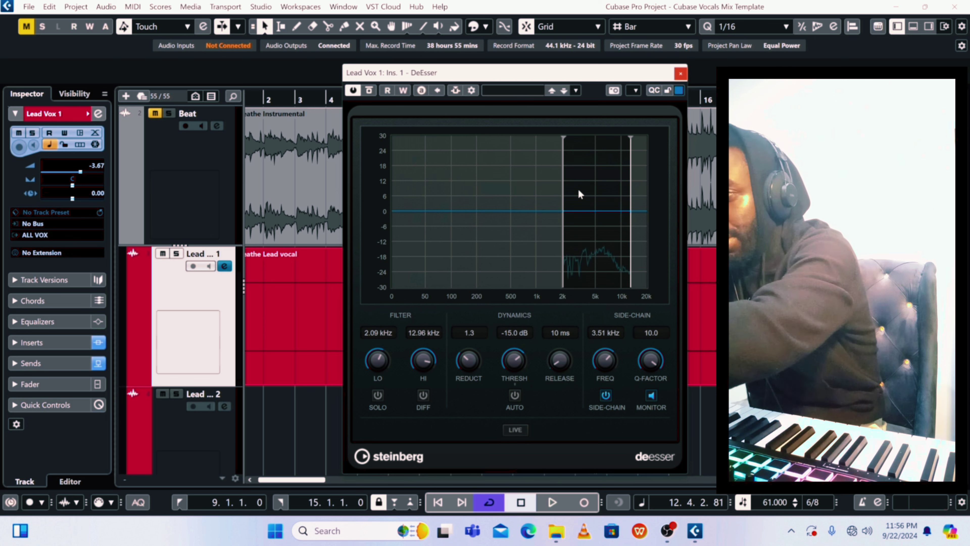
drag(423, 360, 423, 366)
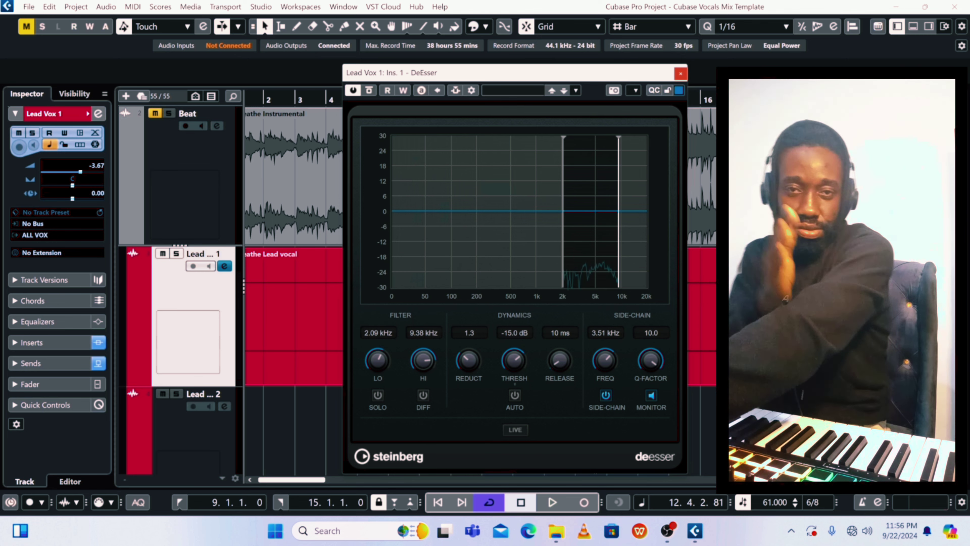
key(space)
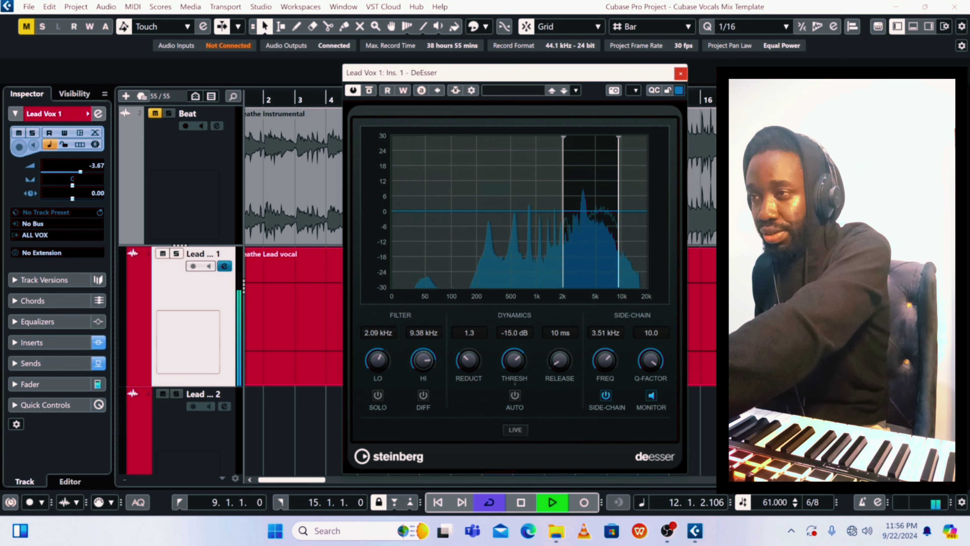
key(space)
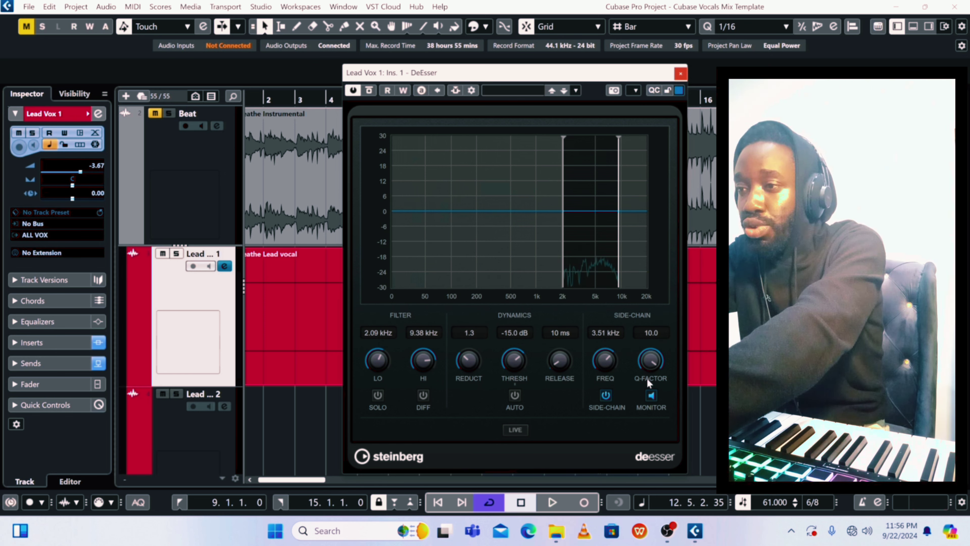
Turn off the side-chain monitor and raise the DeEsser threshold to -4.5 dB while the vocal plays
click(650, 396)
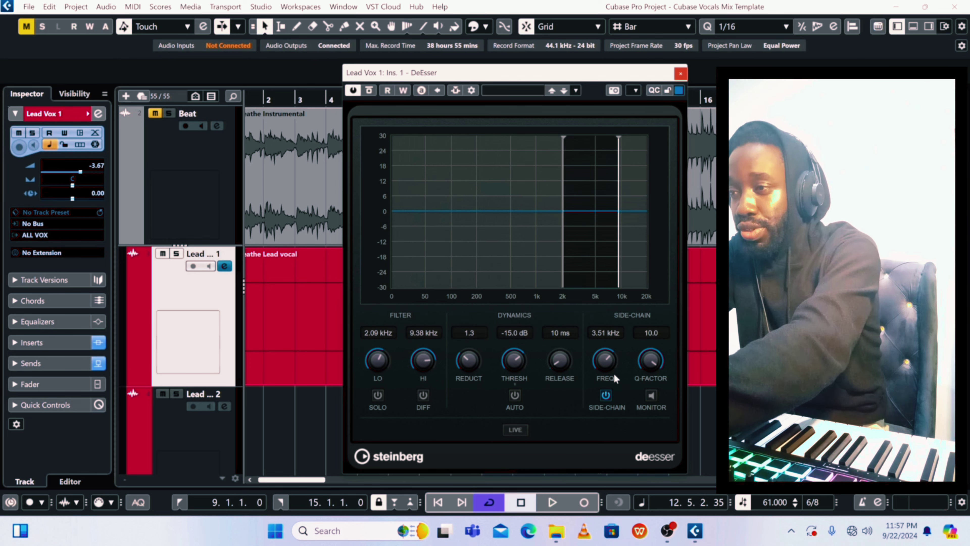
key(space)
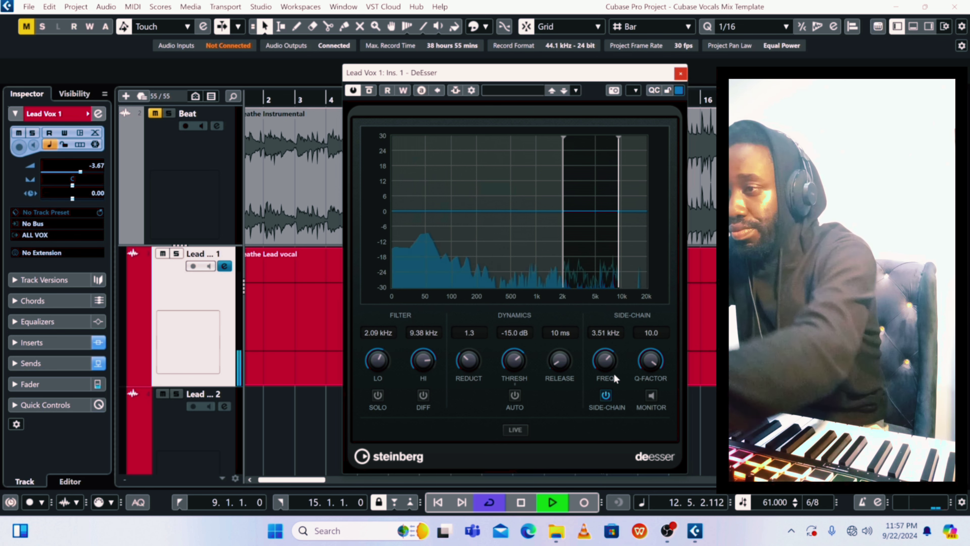
drag(514, 360, 514, 351)
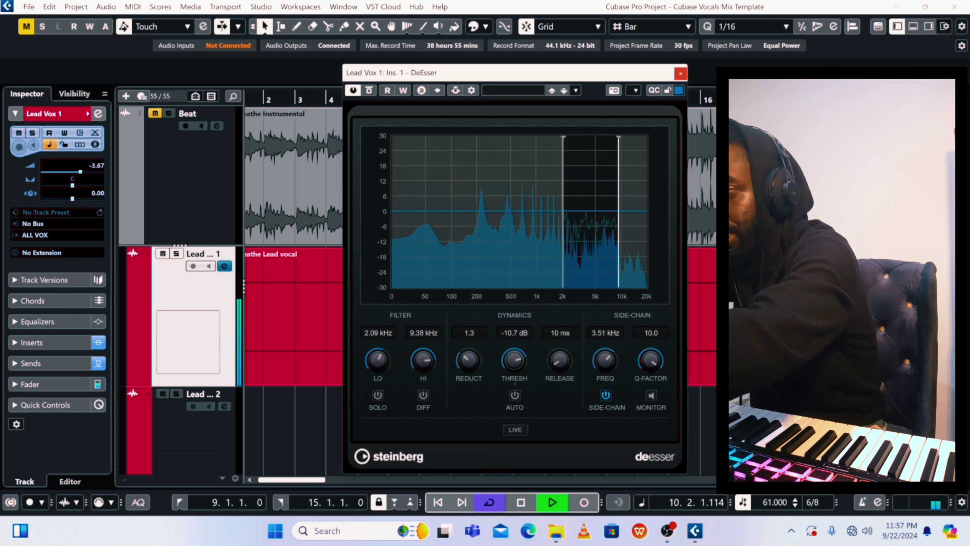
drag(515, 361, 514, 347)
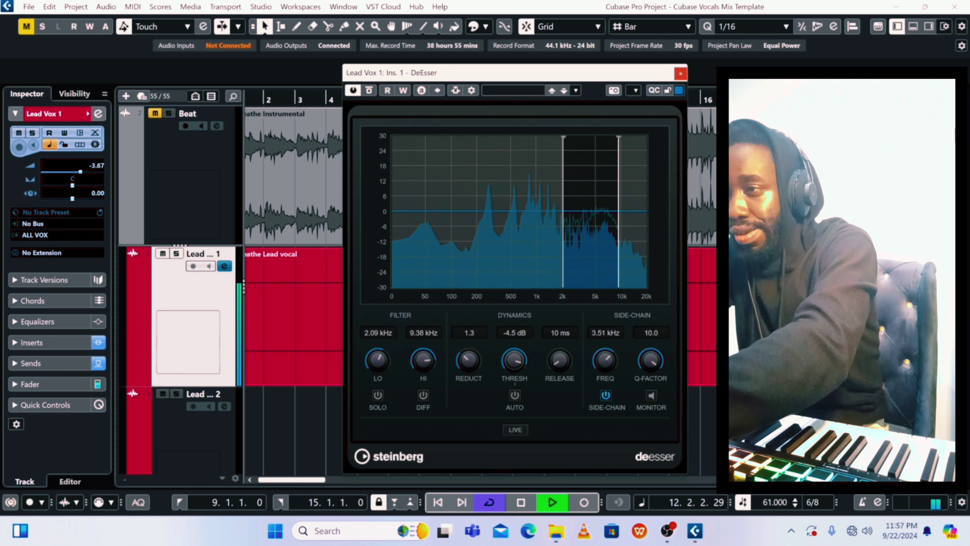
key(space)
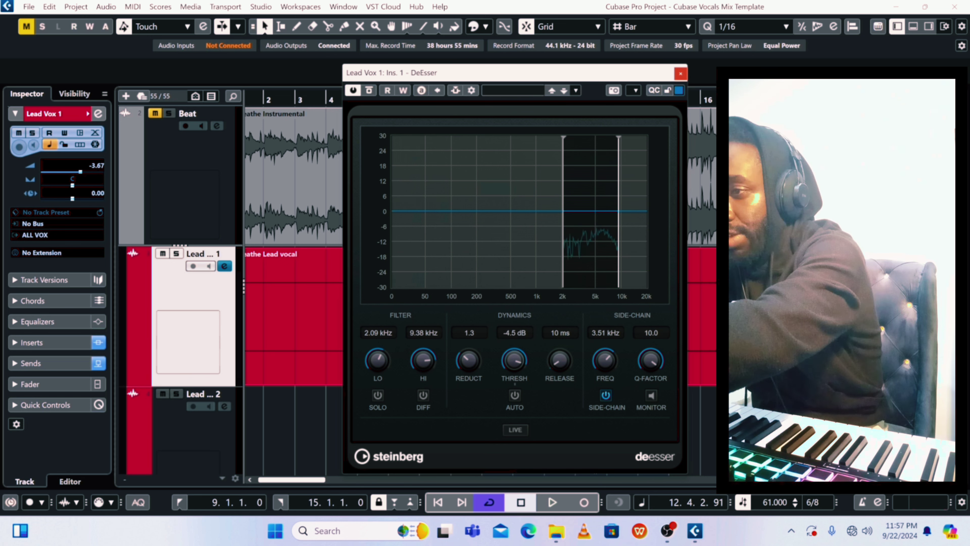
Try a DeEsser reduction of 2.8 during playback, and bring it back to 1.3
drag(469, 360, 469, 344)
key(space)
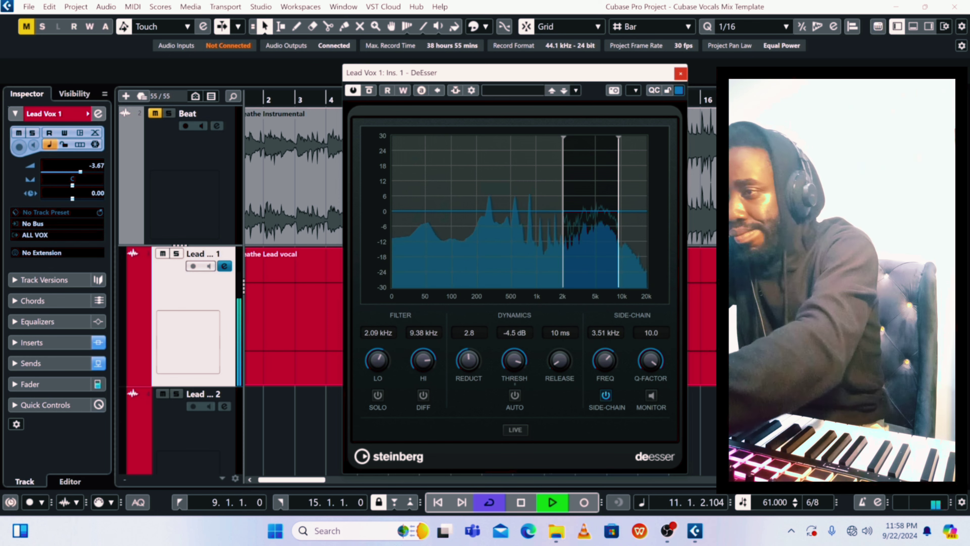
drag(469, 361, 469, 377)
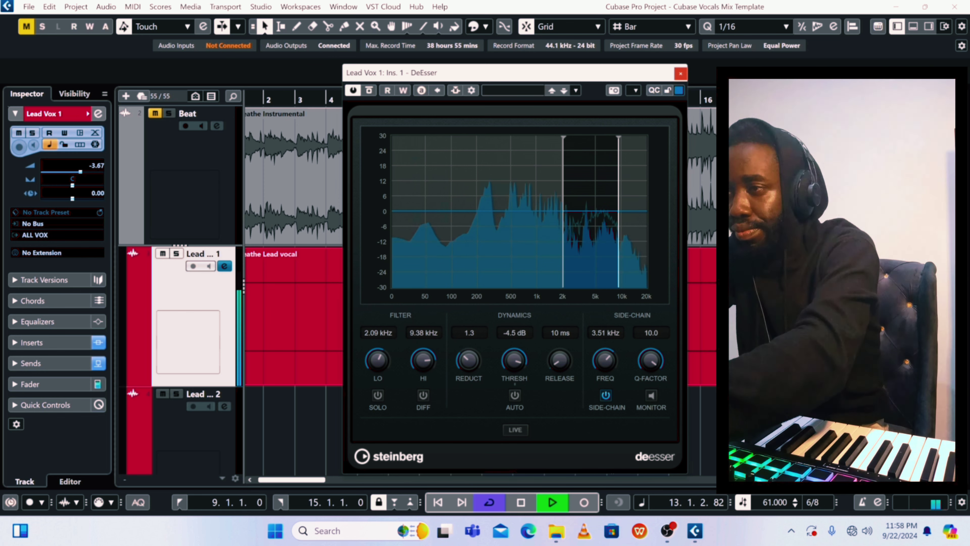
Set the DeEsser reduction to 6.6 and the threshold to -18.5 dB while auditioning the vocal, and stop playback
drag(514, 360, 514, 383)
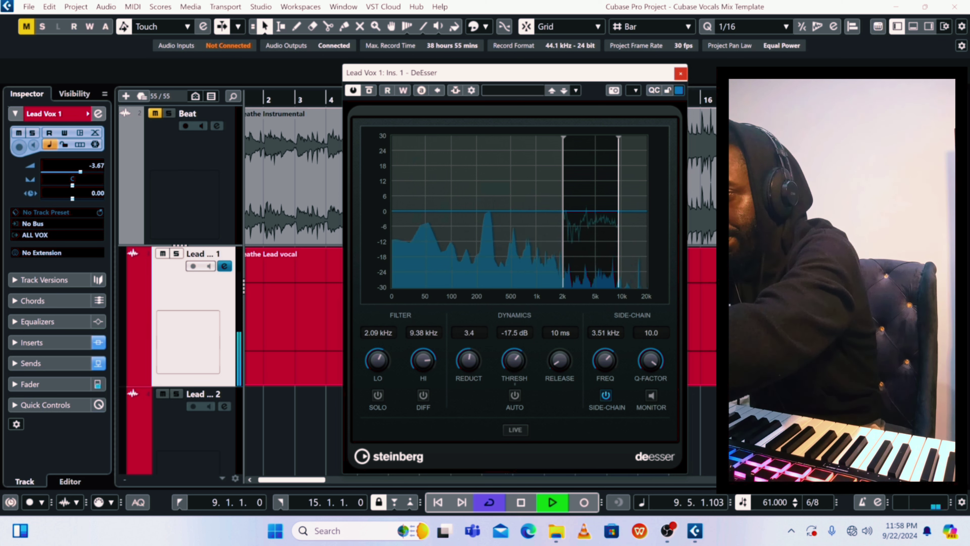
drag(468, 360, 469, 346)
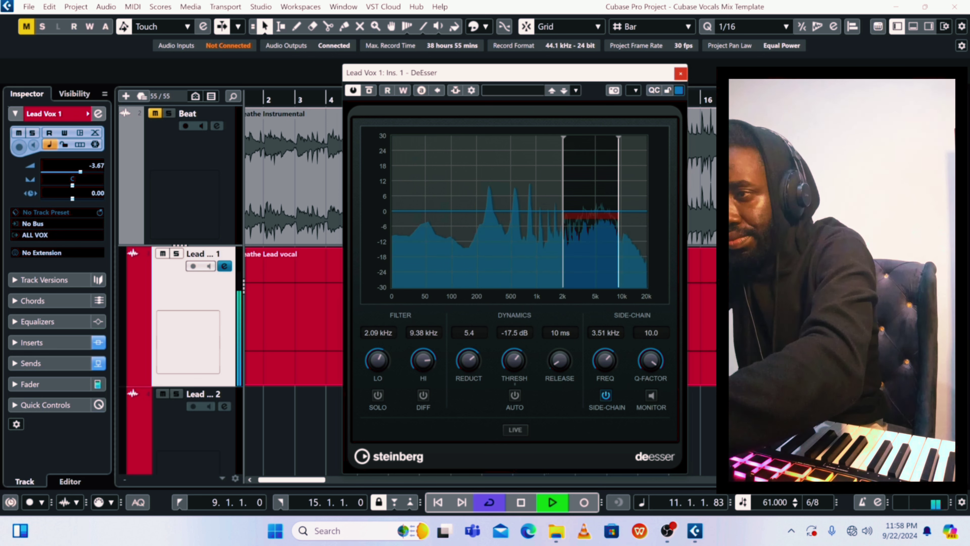
drag(468, 360, 468, 352)
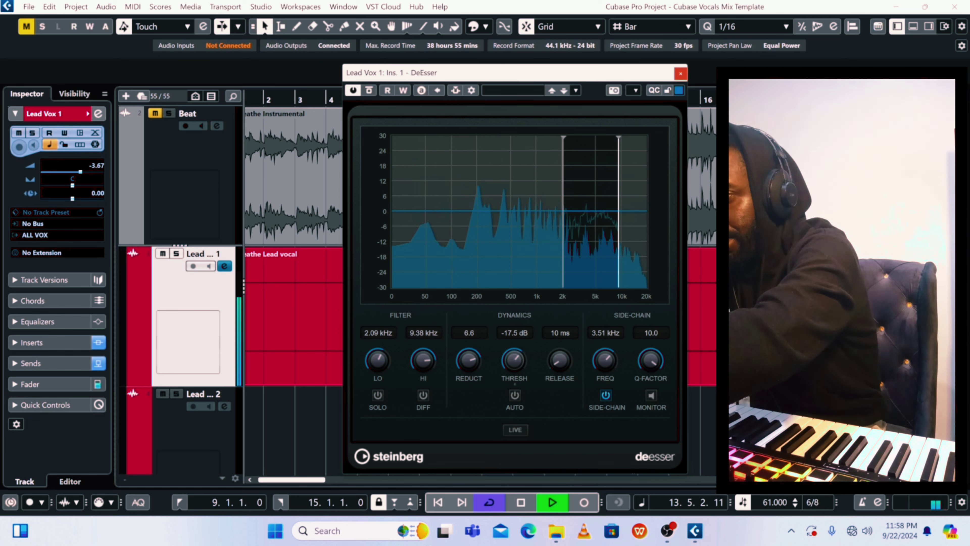
drag(514, 360, 515, 369)
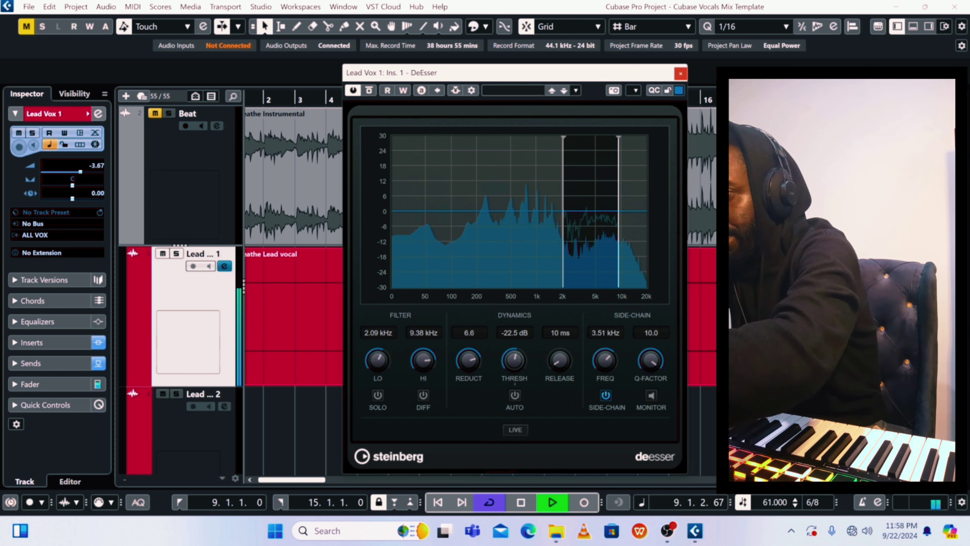
key(space)
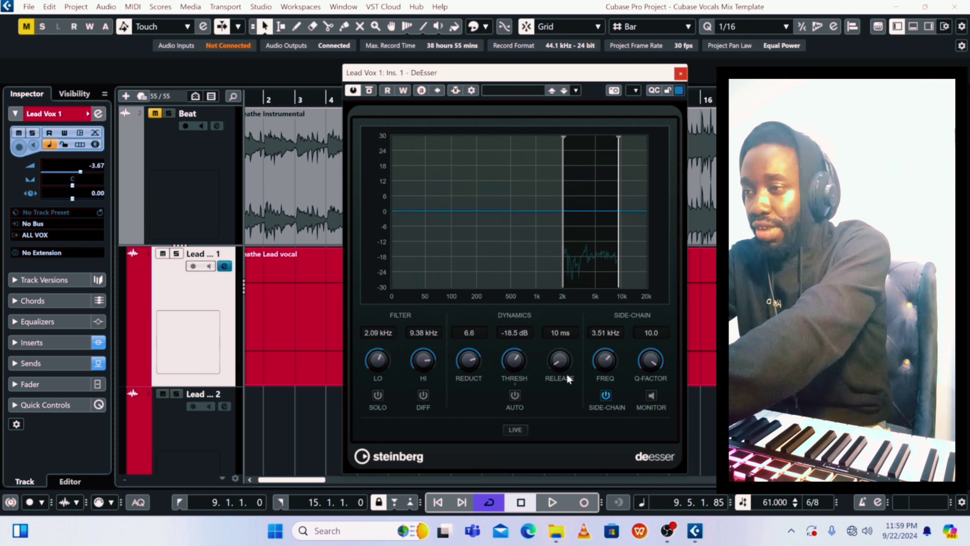
Set the DeEsser release time to 20 ms, audition the lead vocal with it, and stop playback
double_click(562, 331)
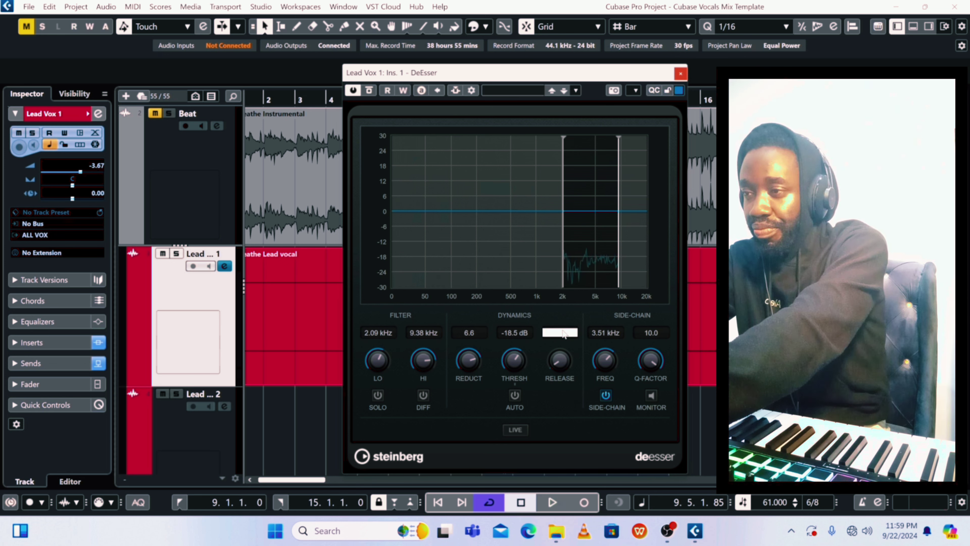
key(BackSpace)
text(2)
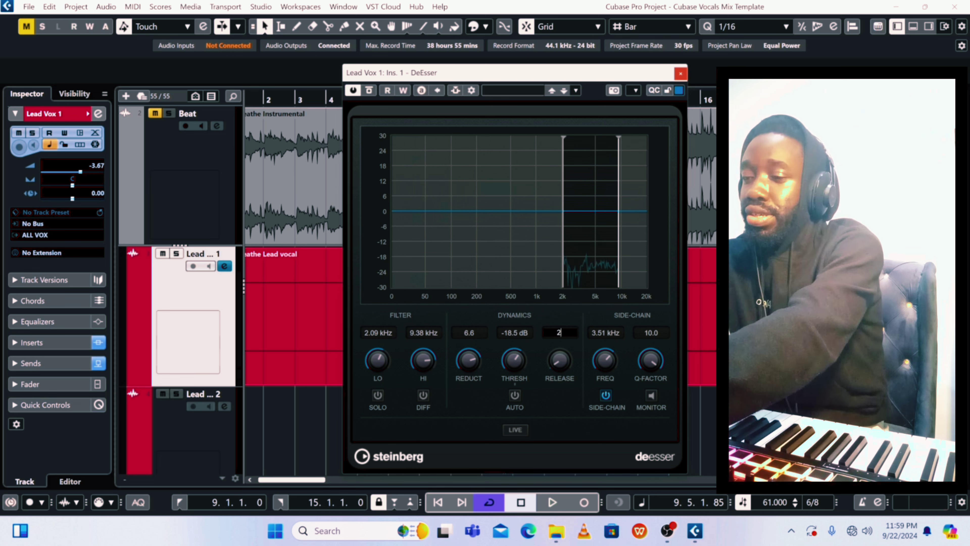
text(0)
key(Return)
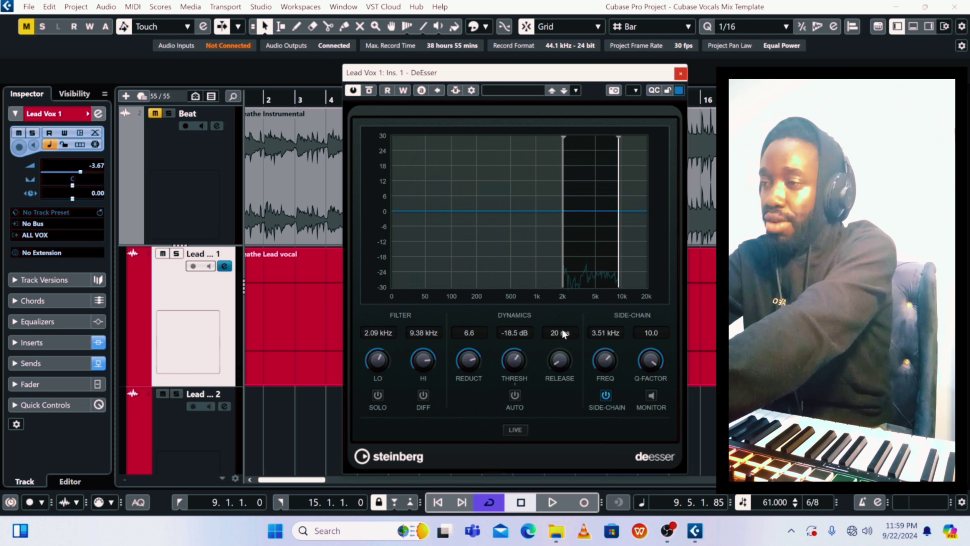
key(space)
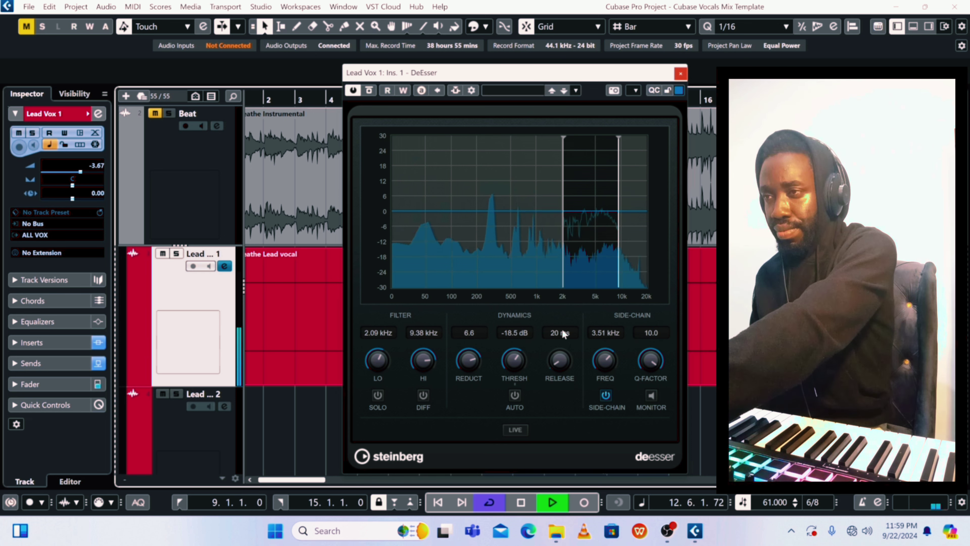
key(space)
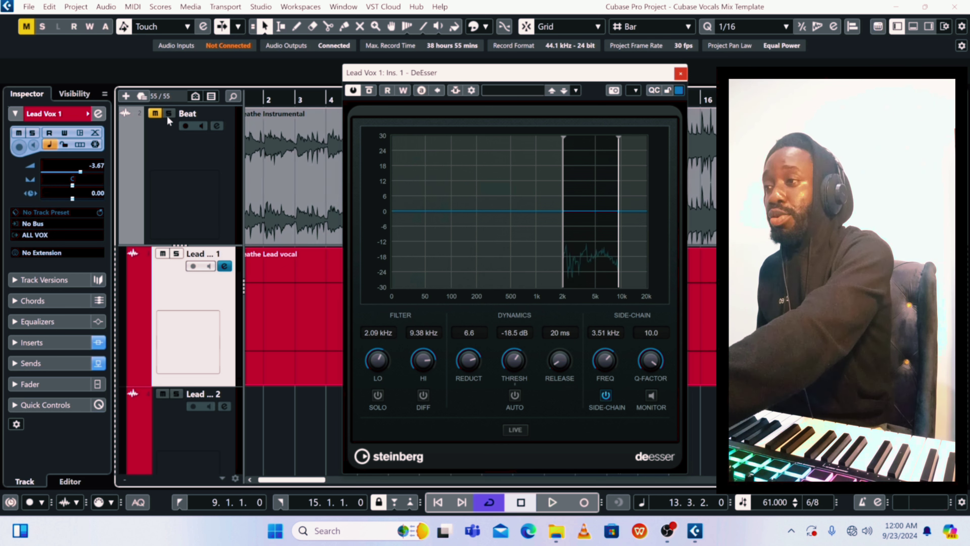
Unmute the Beat track and audition the de-essed lead vocal together with the instrumental
click(160, 114)
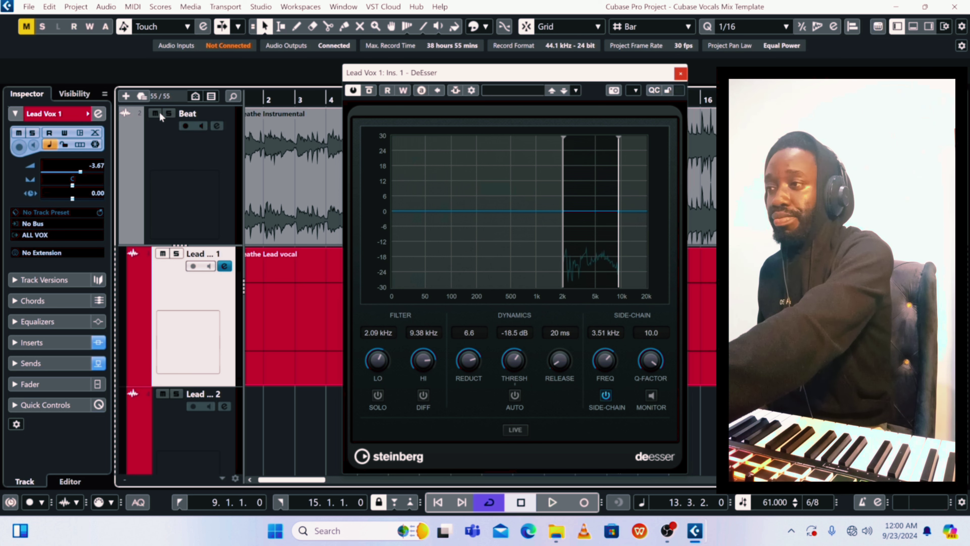
key(space)
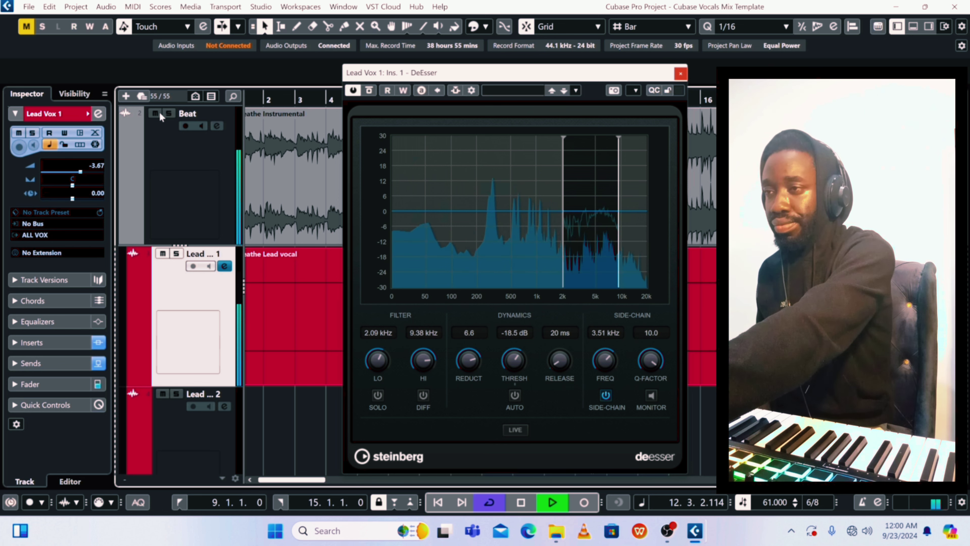
key(space)
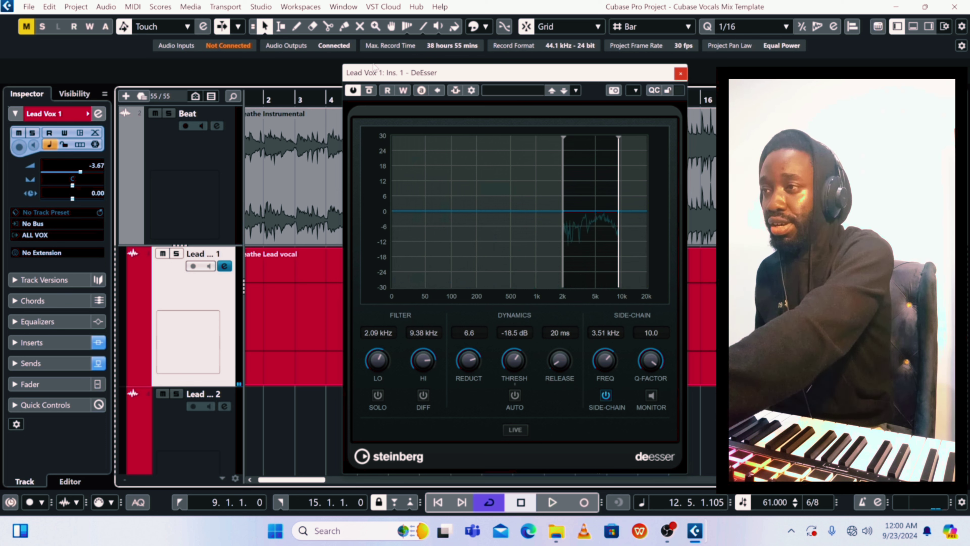
Bypass the DeEsser to hear the vocal in the mix without it, and reactivate the effect after the comparison
click(374, 90)
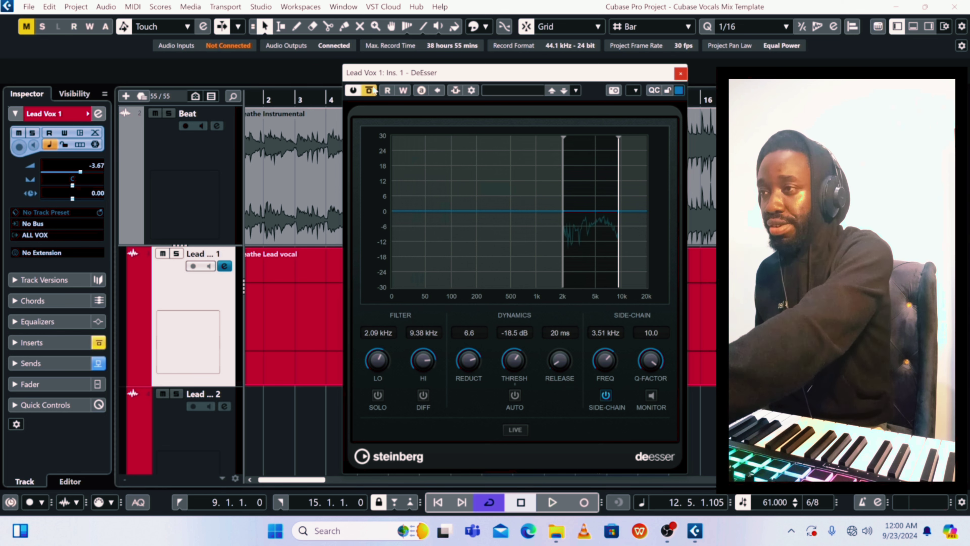
key(space)
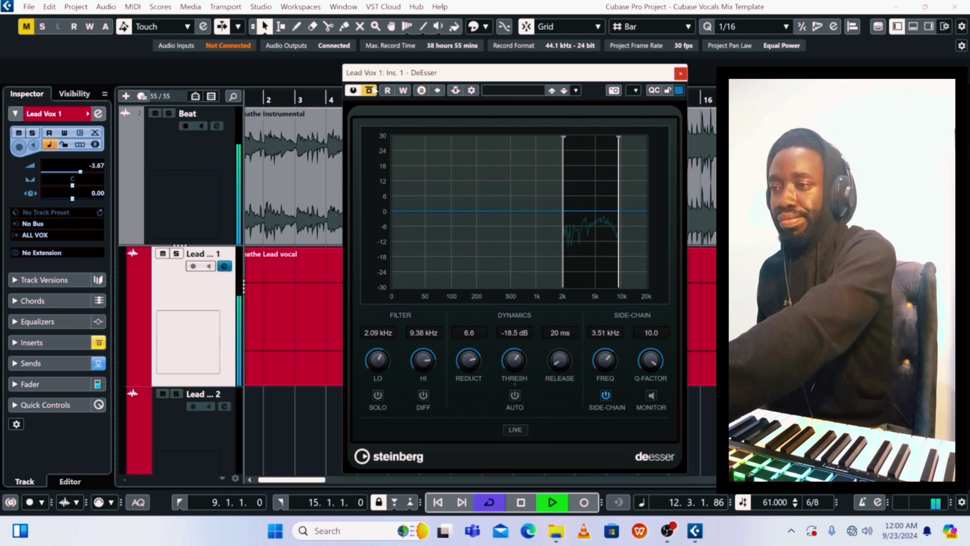
key(space)
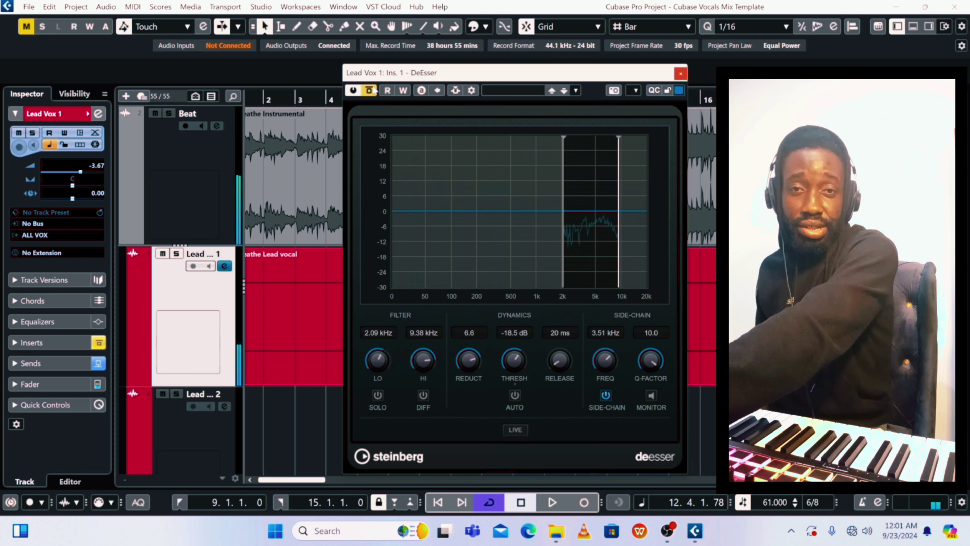
click(374, 89)
Raise the DeEsser side-chain frequency to 12.34 kHz while the mix plays, and stop playback
key(space)
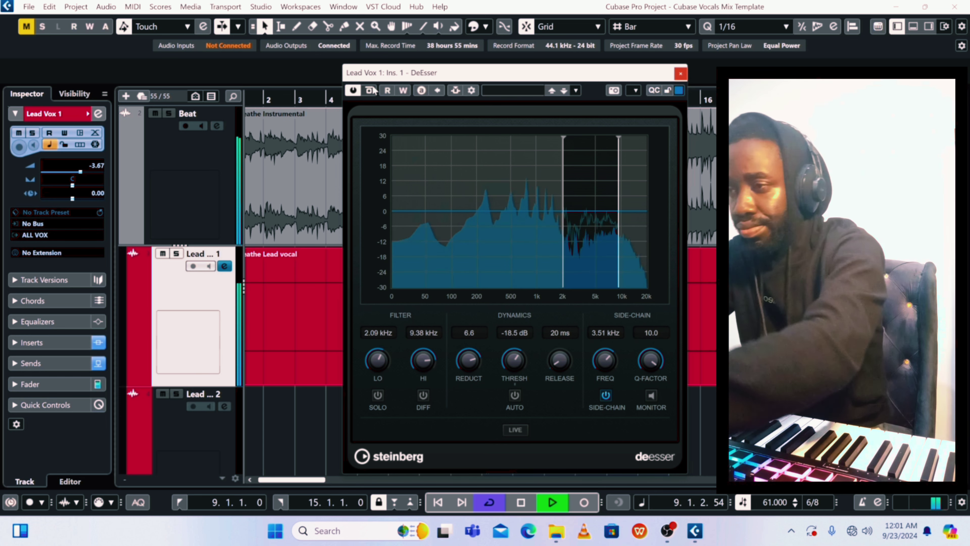
drag(605, 360, 605, 353)
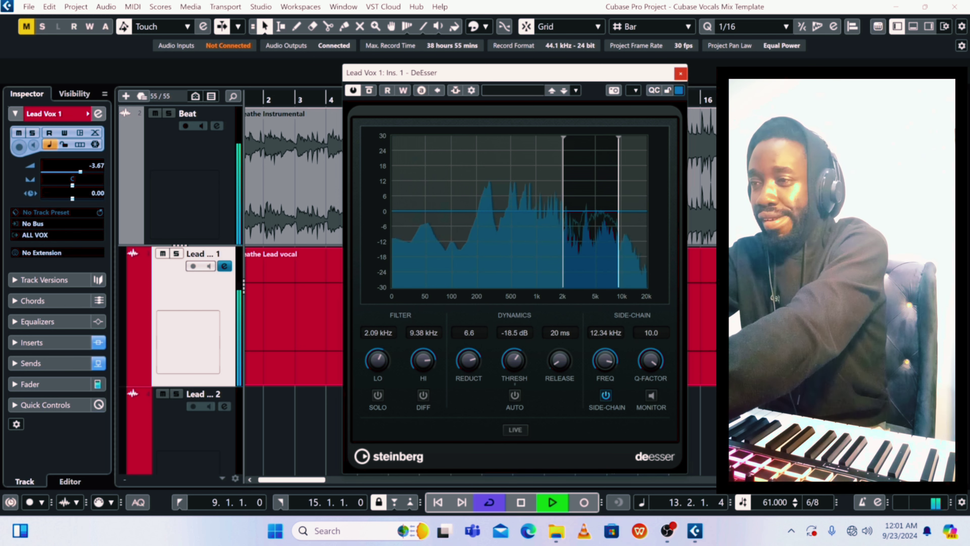
key(space)
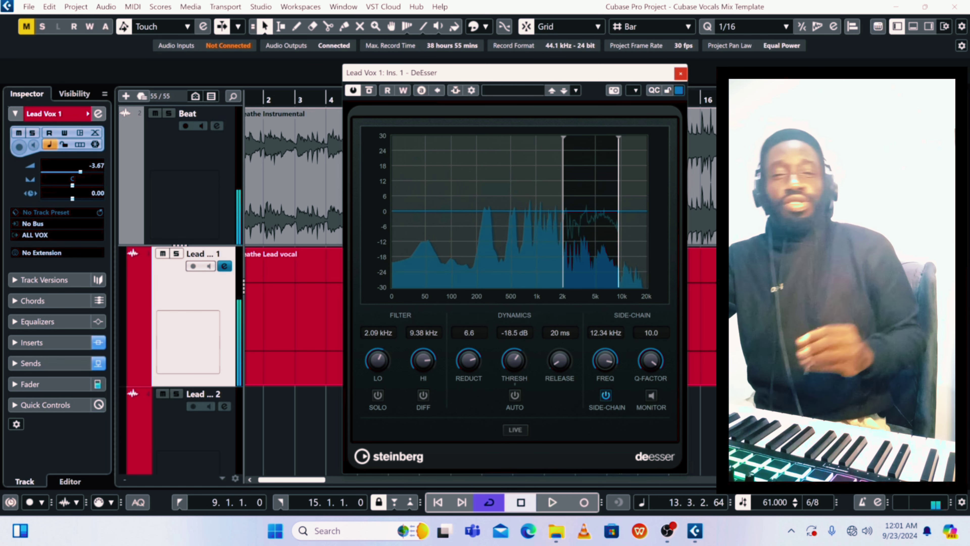